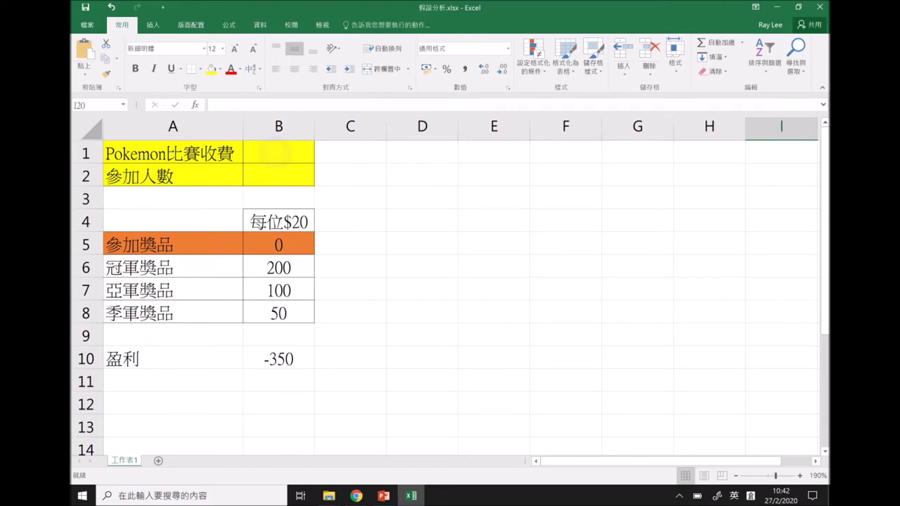
Review the fee, participant and prize cells and check the formulas behind the participation prize and the profit
click(276, 153)
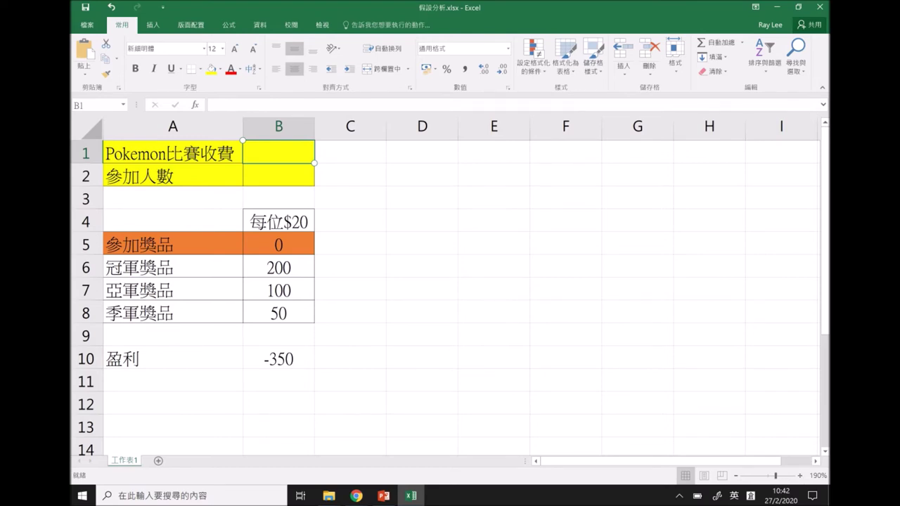
click(279, 175)
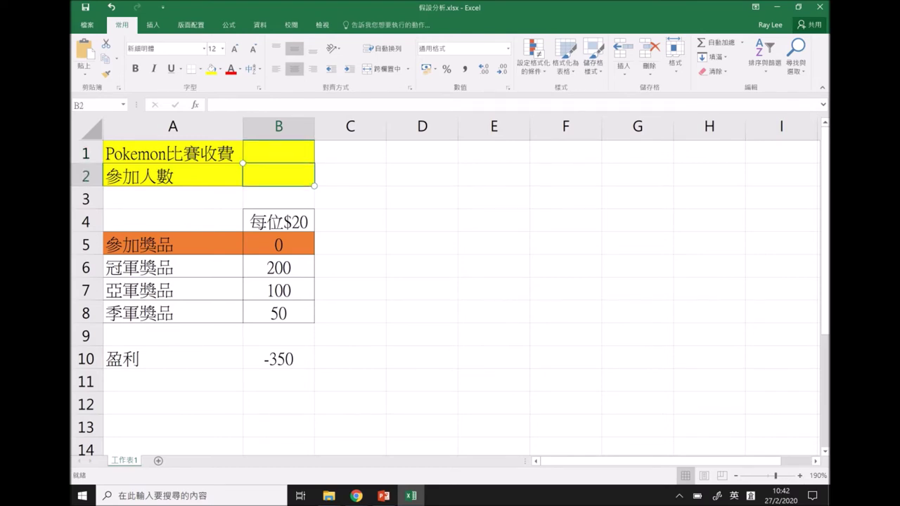
click(279, 220)
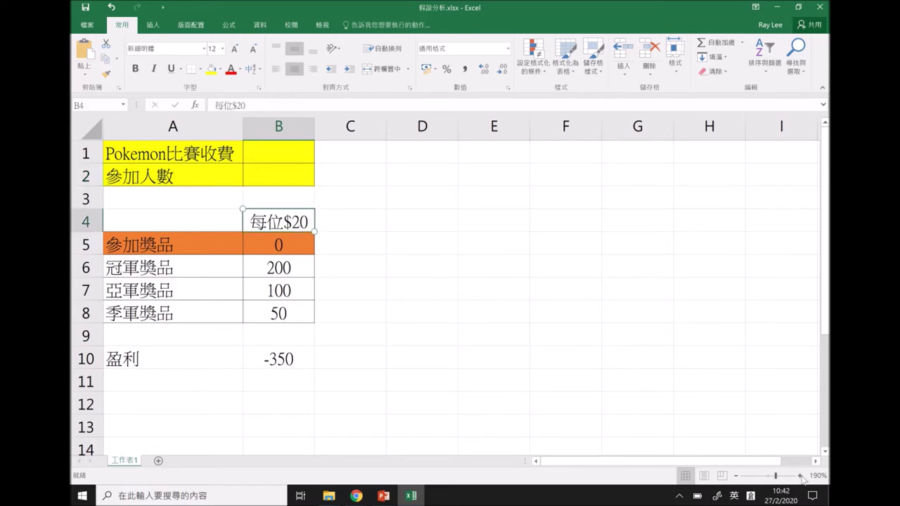
click(173, 244)
click(278, 244)
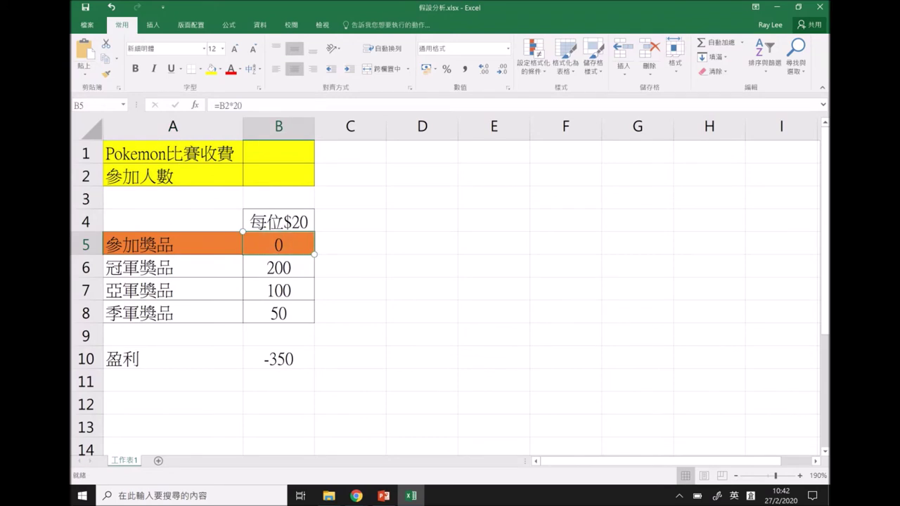
click(173, 267)
click(173, 290)
click(173, 313)
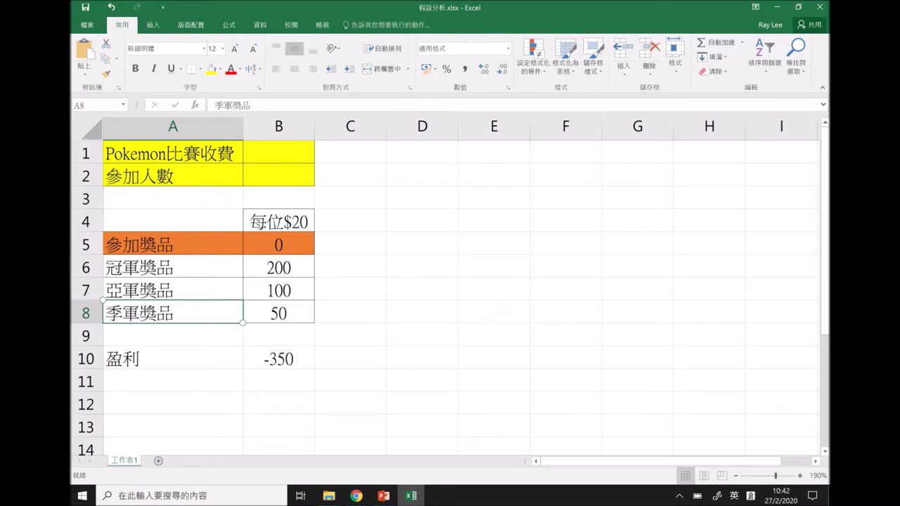
click(278, 358)
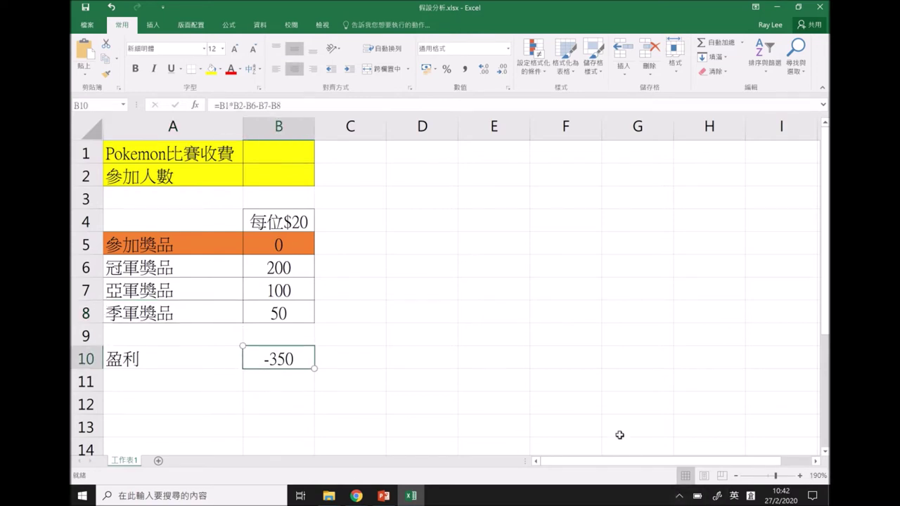
Extend the profit formula in B10 by subtracting the participation prize cell B5 at its end
double_click(288, 359)
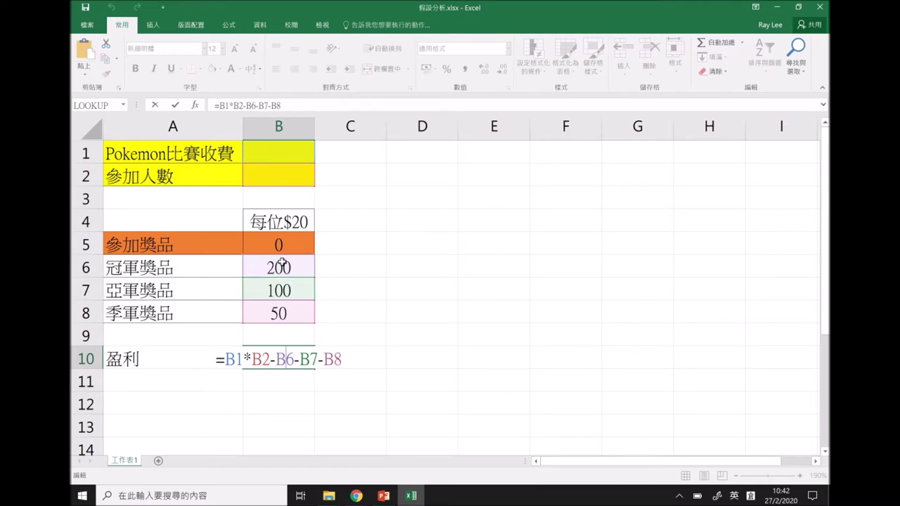
click(344, 360)
text(-)
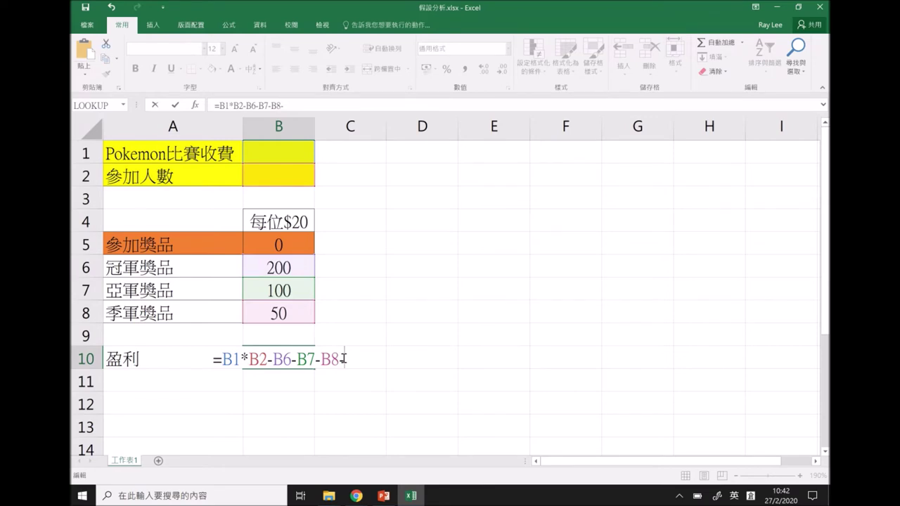
text(B5)
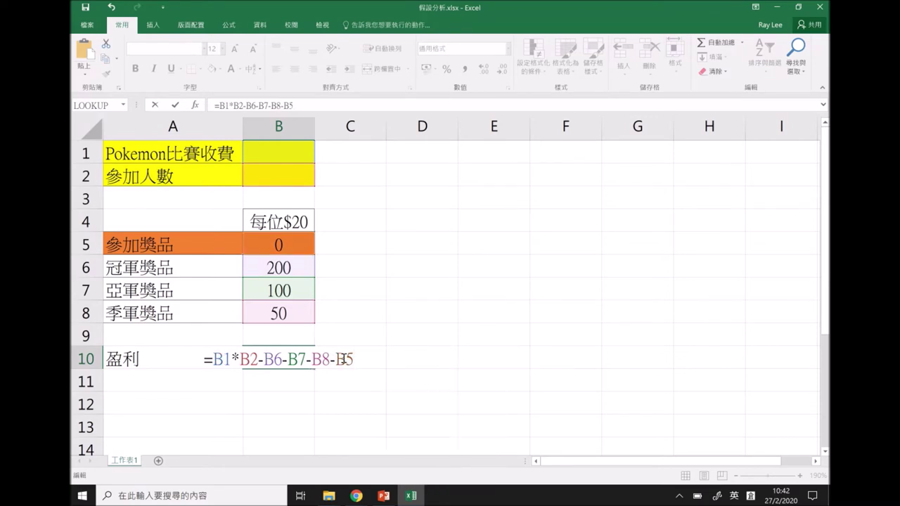
text(*B2)
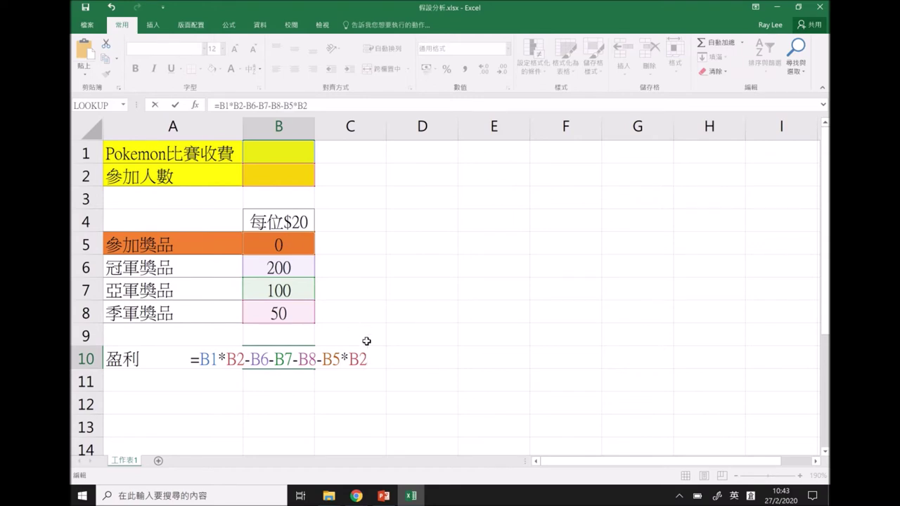
drag(342, 359, 325, 359)
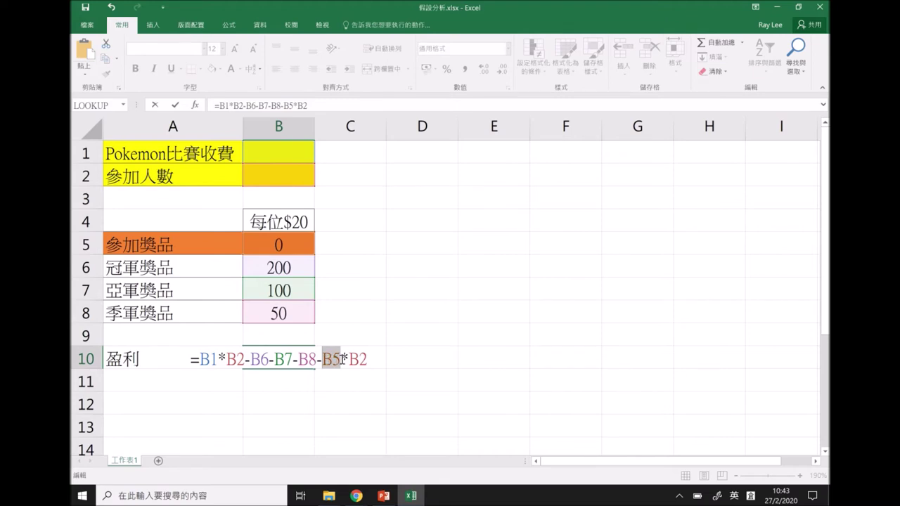
drag(340, 360, 365, 362)
key(BackSpace)
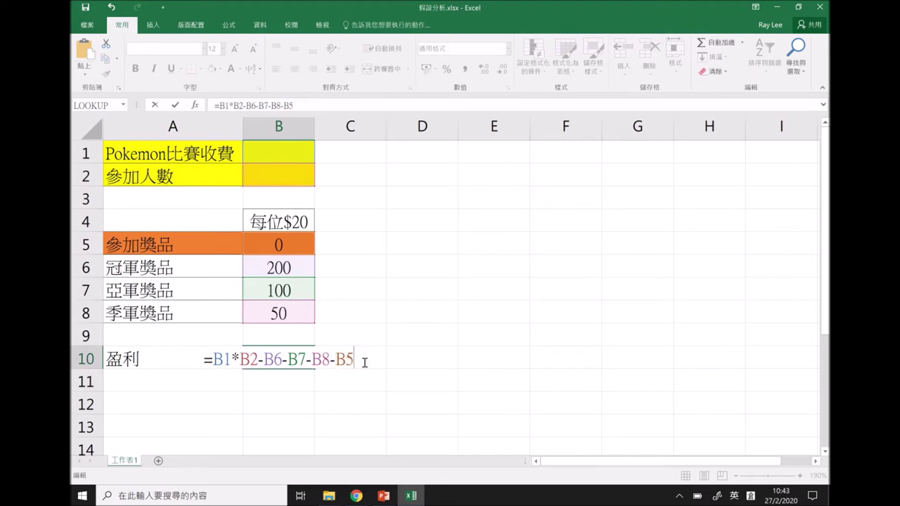
Commit the profit formula =B1*B2-B6-B7-B8-B5 in B10 and check the participation prize formula in B5
key(Return)
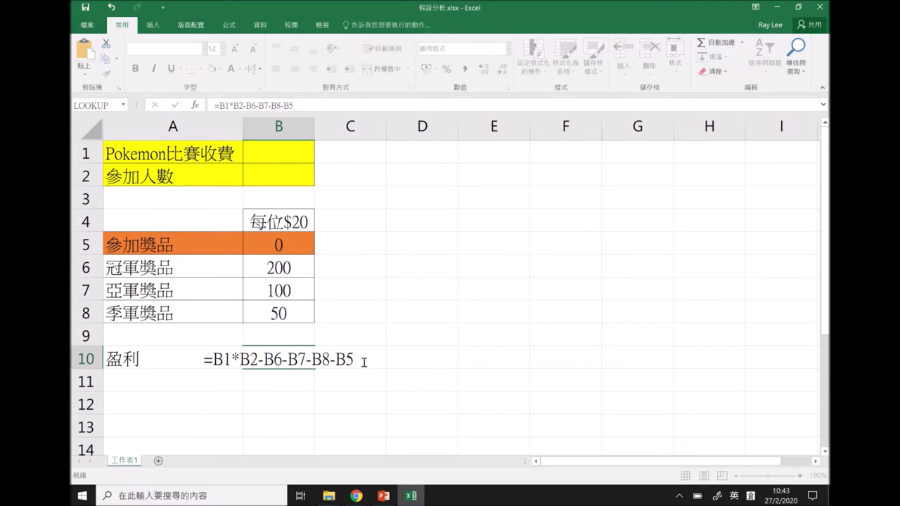
key(Return)
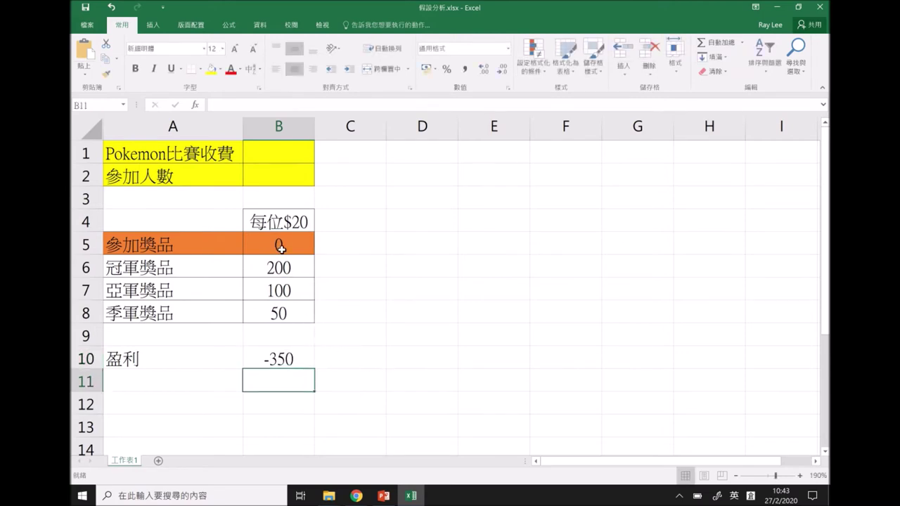
double_click(280, 247)
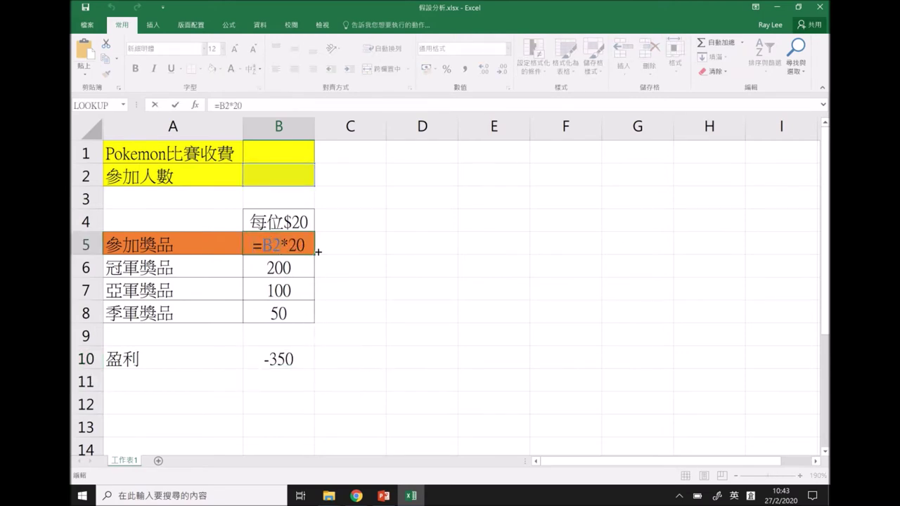
key(Return)
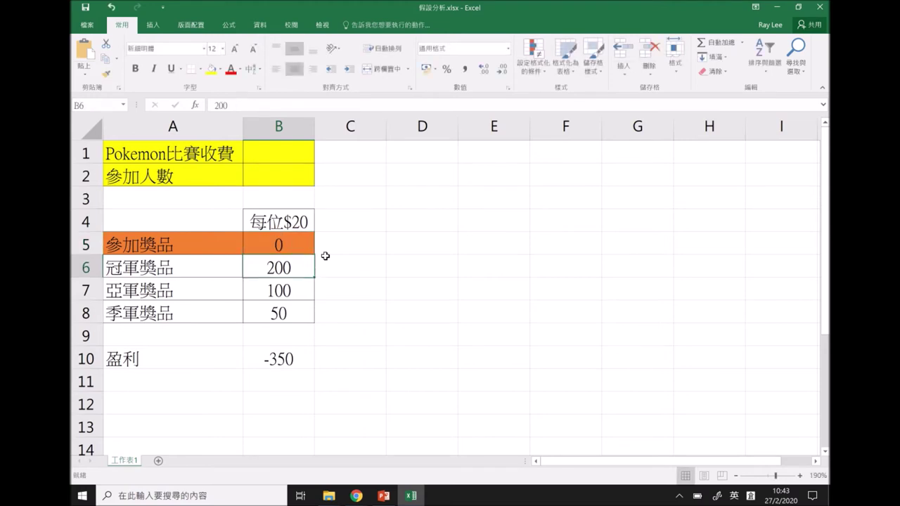
Enter 5 as the competition fee in B1 and 32 as the number of participants in B2
click(272, 150)
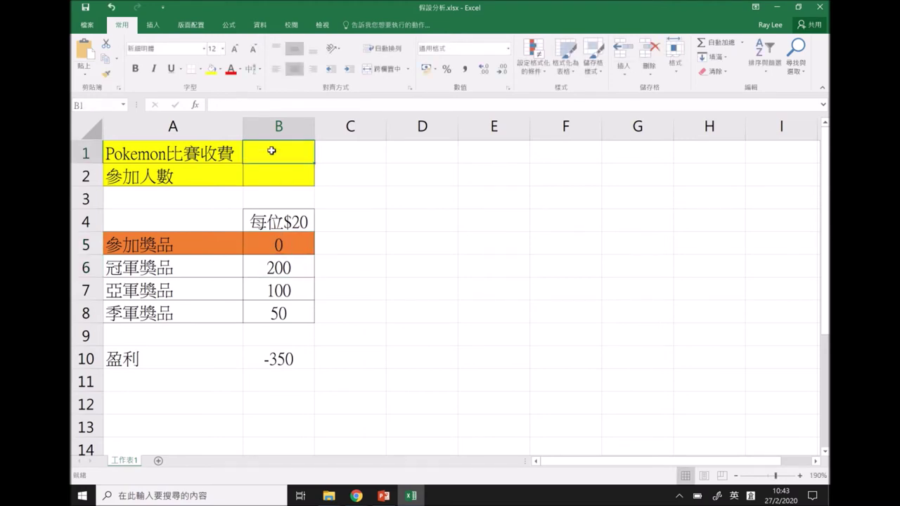
text(35)
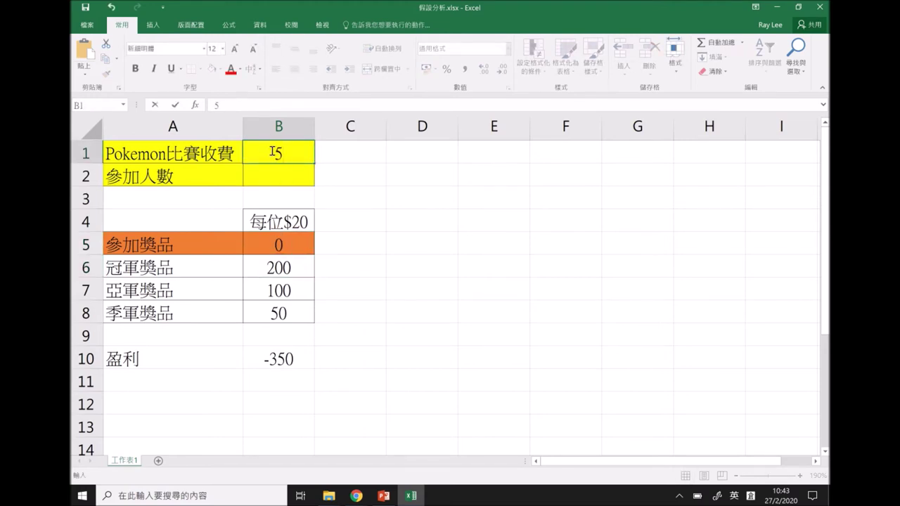
key(Return)
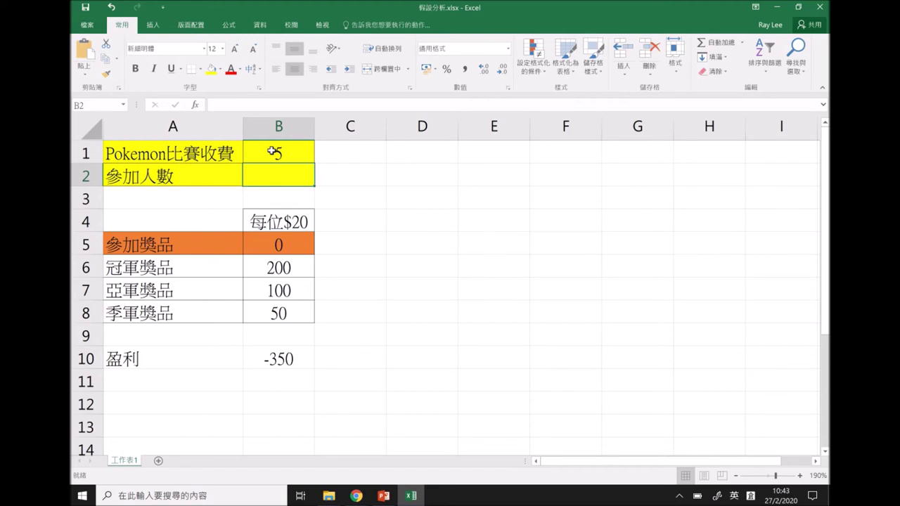
text(32)
key(Return)
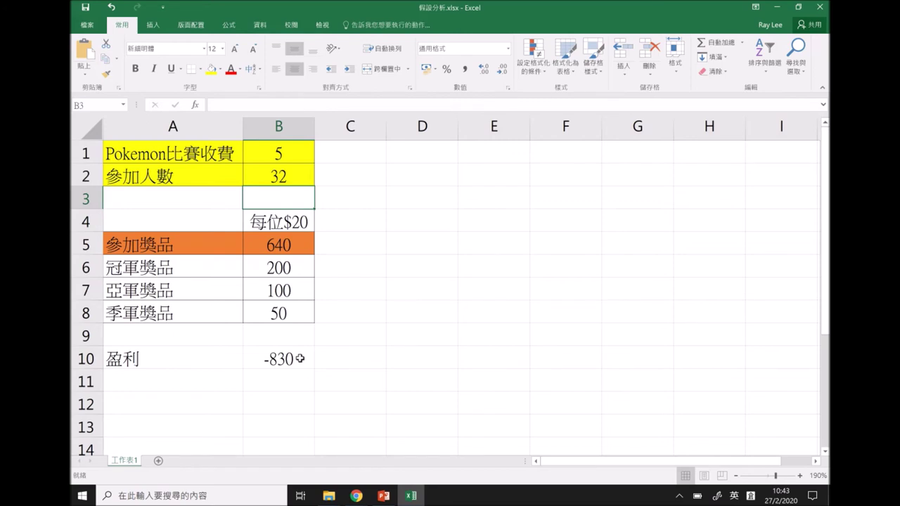
Try competition fees of 10 and 100 in B1 to compare their effect on the profit
click(285, 157)
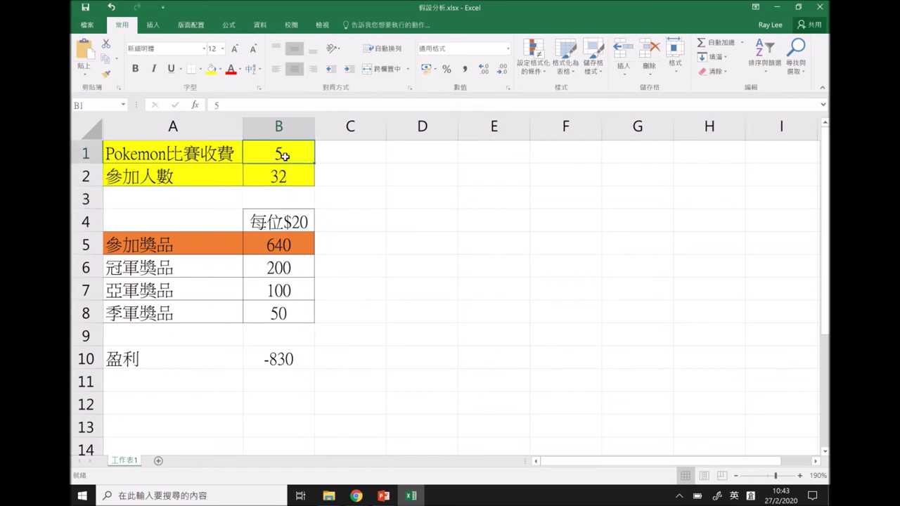
text(10)
key(Return)
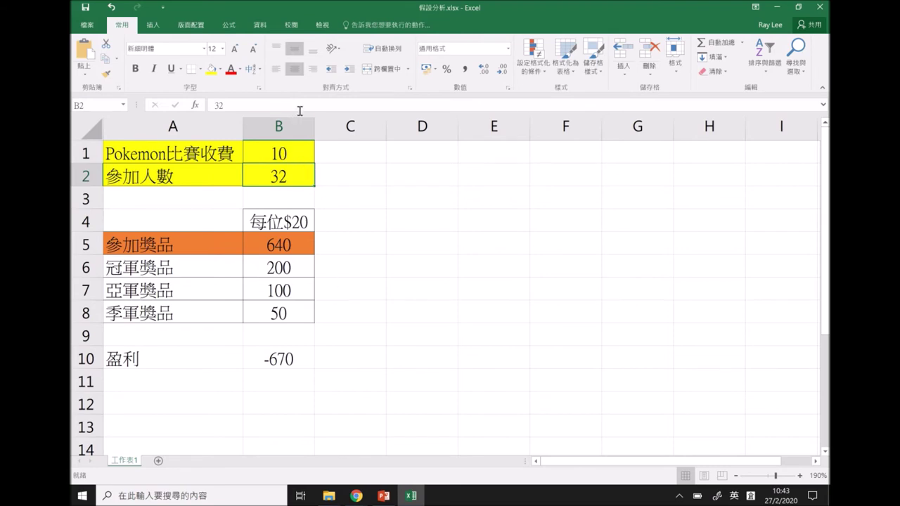
click(285, 152)
text(100)
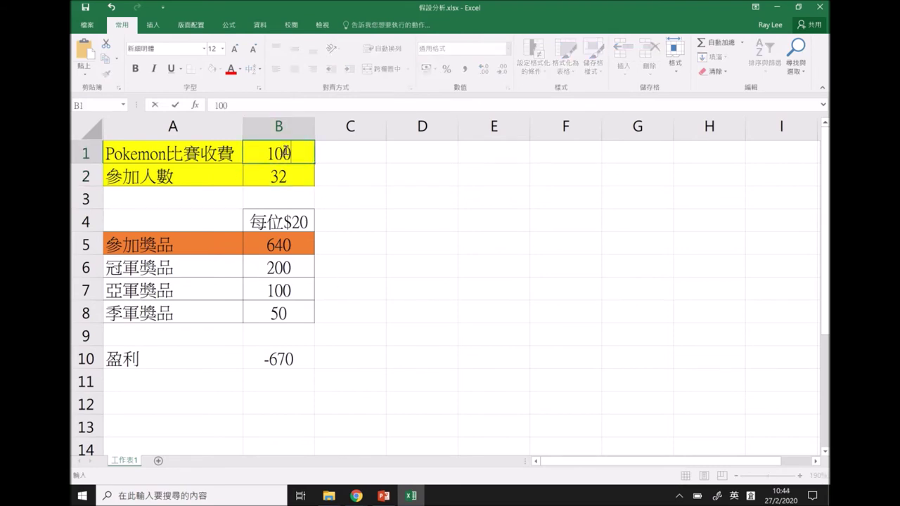
key(Return)
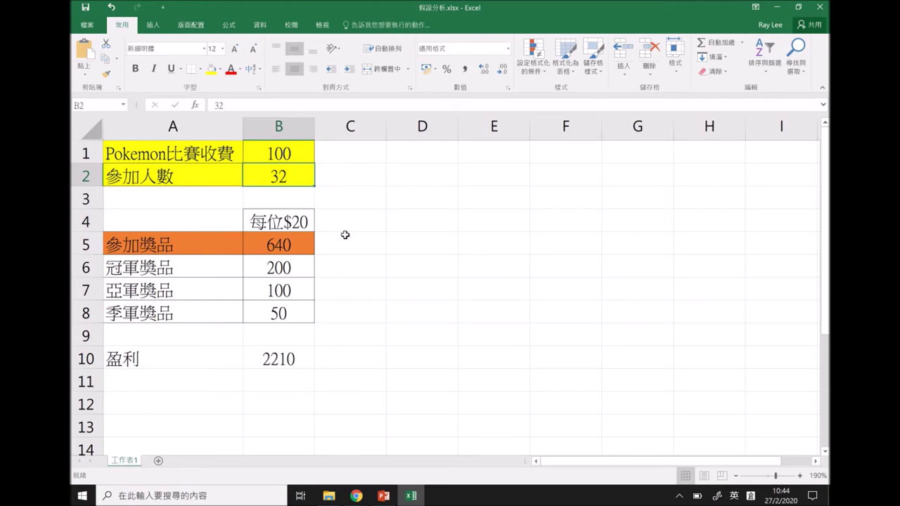
Set the competition fee in B1 to 10
key(Up)
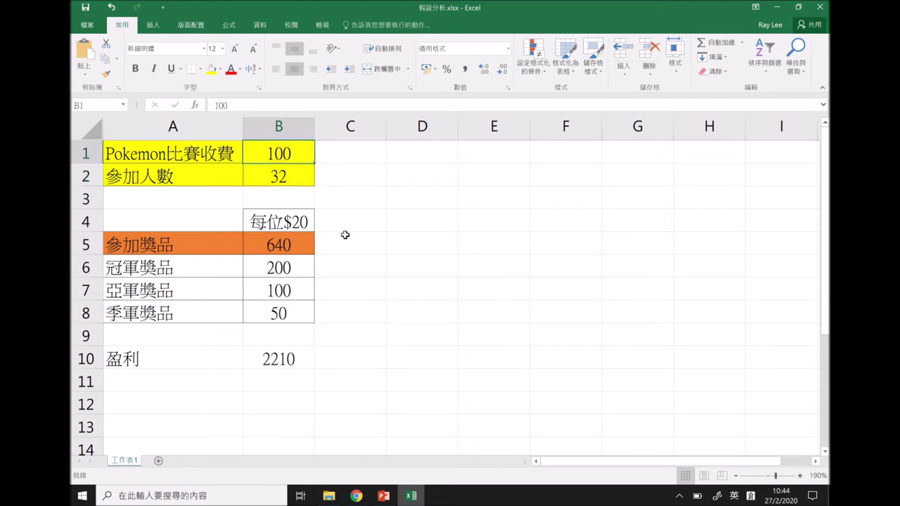
text(10)
key(Return)
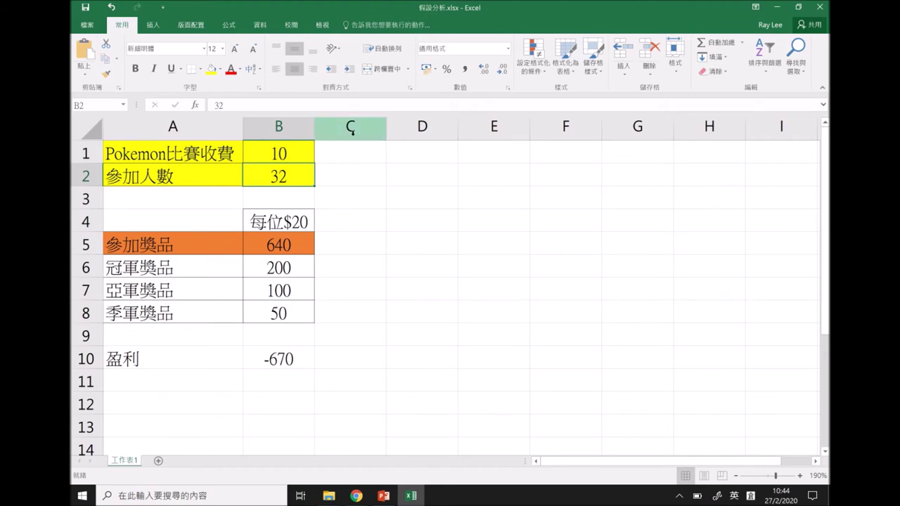
Open the What-If Analysis Scenario Manager and place its window clear of the worksheet data
click(261, 26)
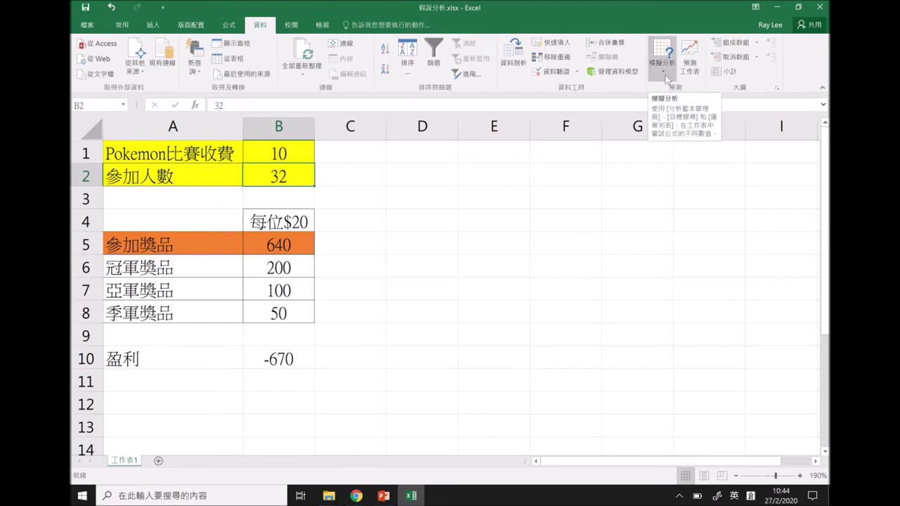
click(665, 76)
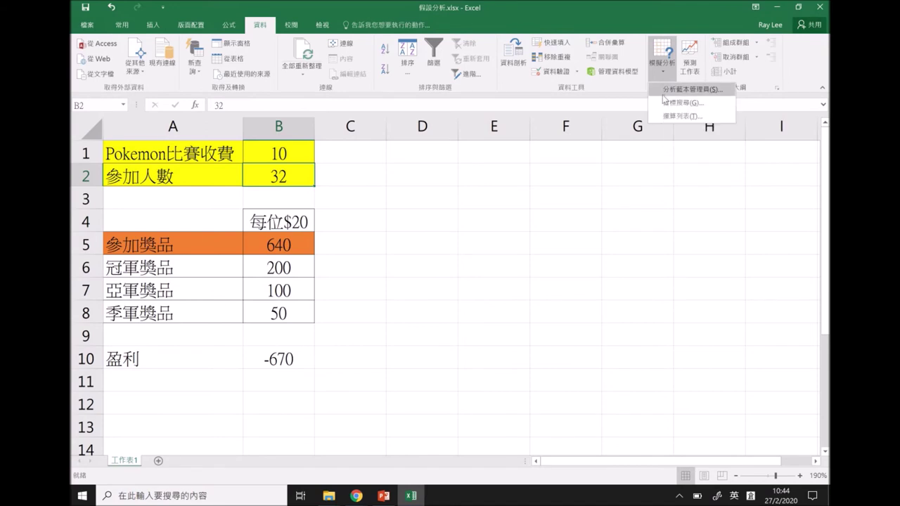
click(664, 91)
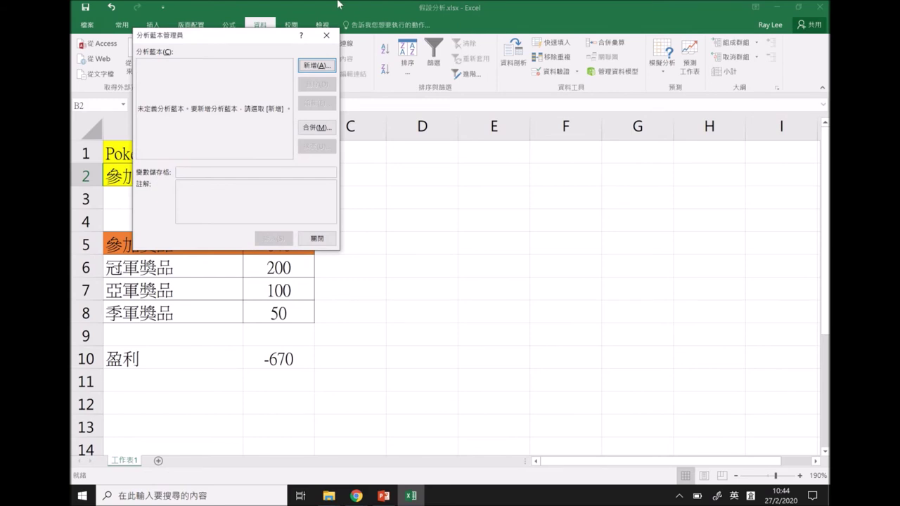
drag(246, 36, 456, 153)
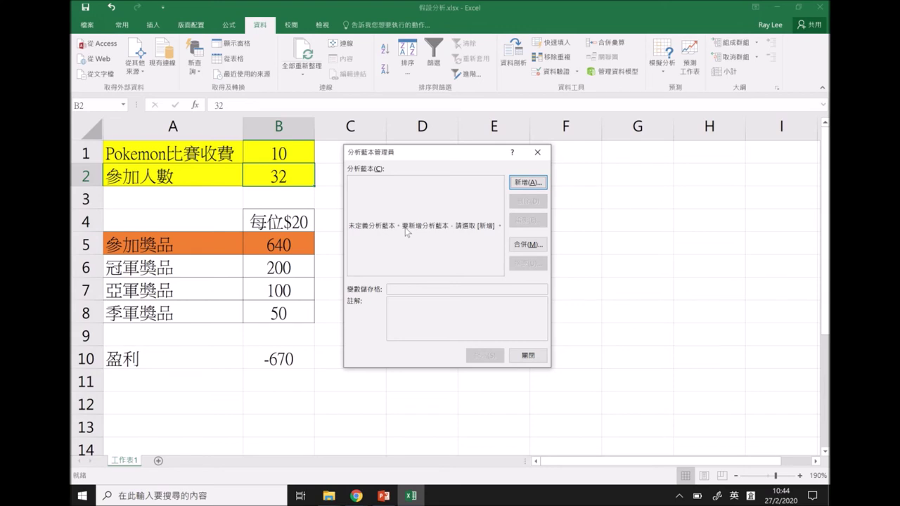
Start a new scenario named "$10&32" with the fee and participant cells B1:B2 as its changing cells
click(529, 184)
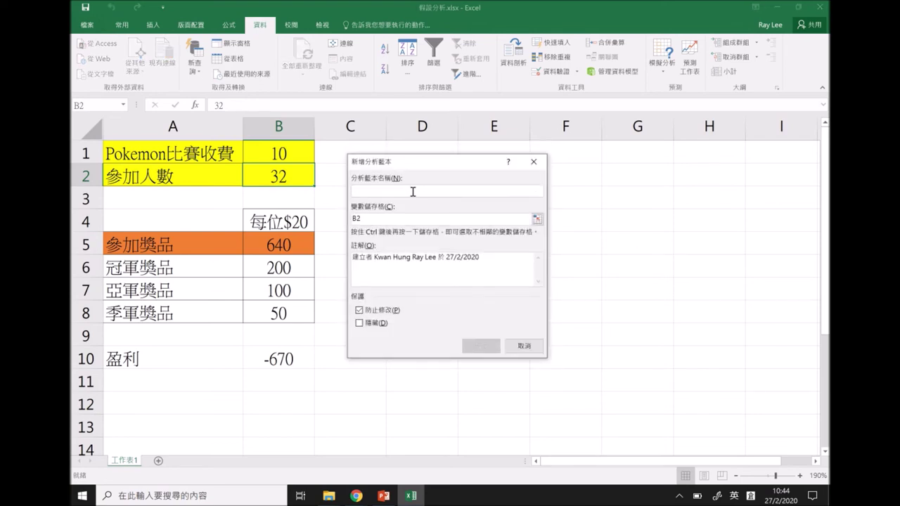
text($1)
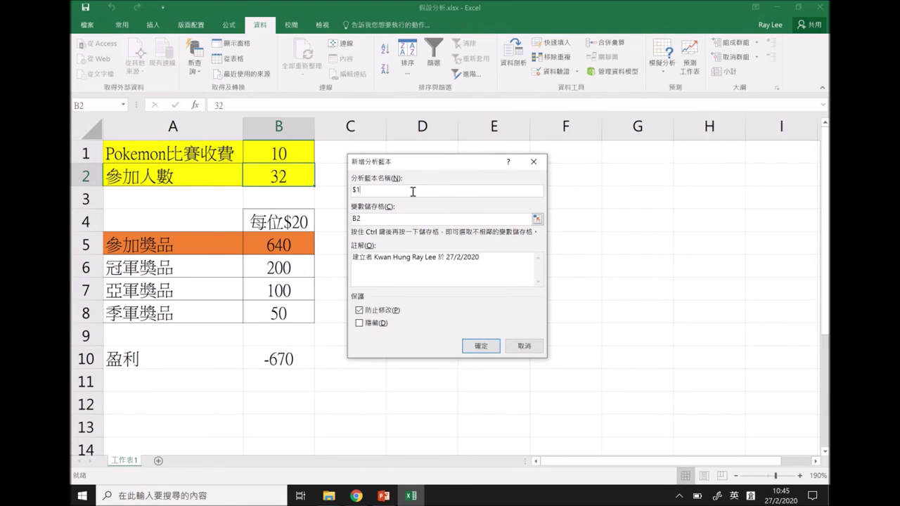
text(0&32)
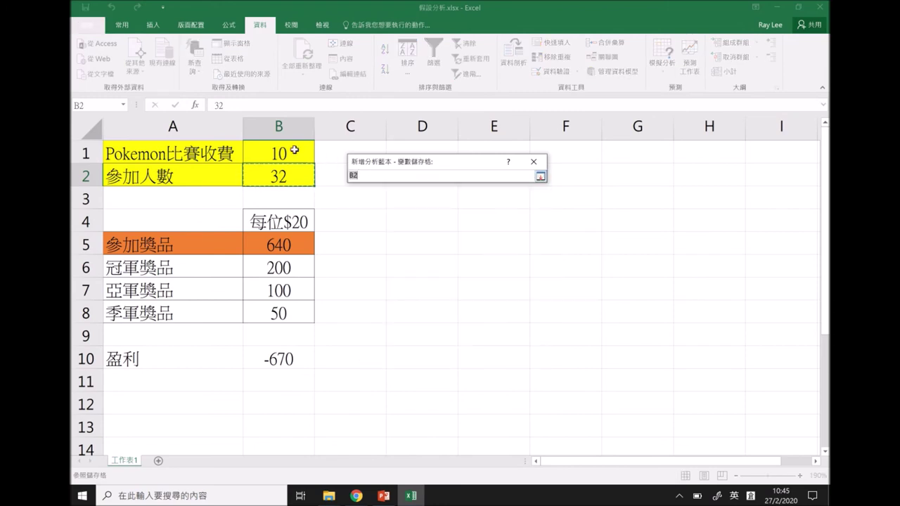
drag(280, 149, 276, 173)
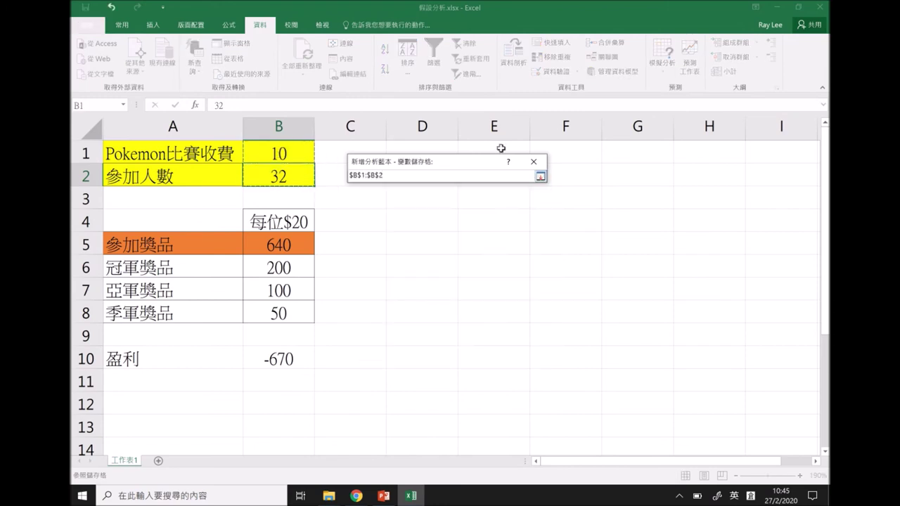
click(540, 176)
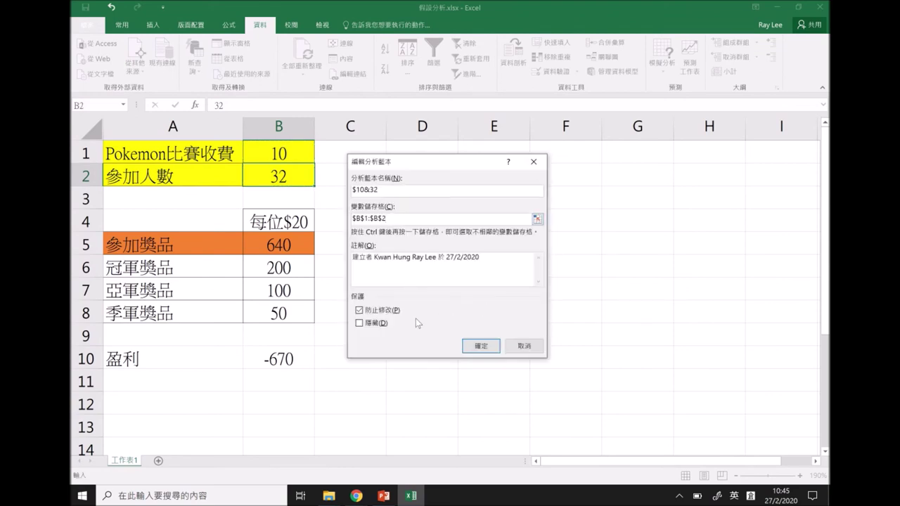
Save the "$10&32" scenario with values 10 and 32, and start another scenario named "$20&32" for B1:B2
click(471, 348)
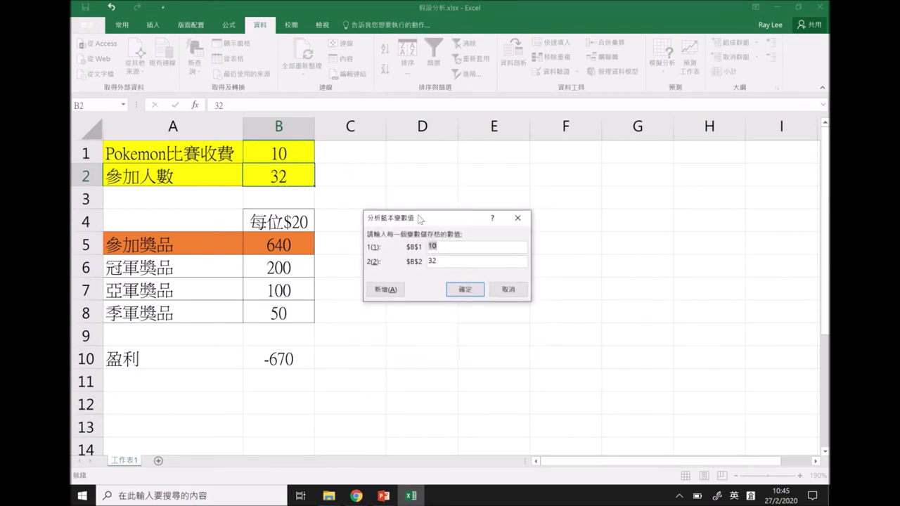
click(385, 290)
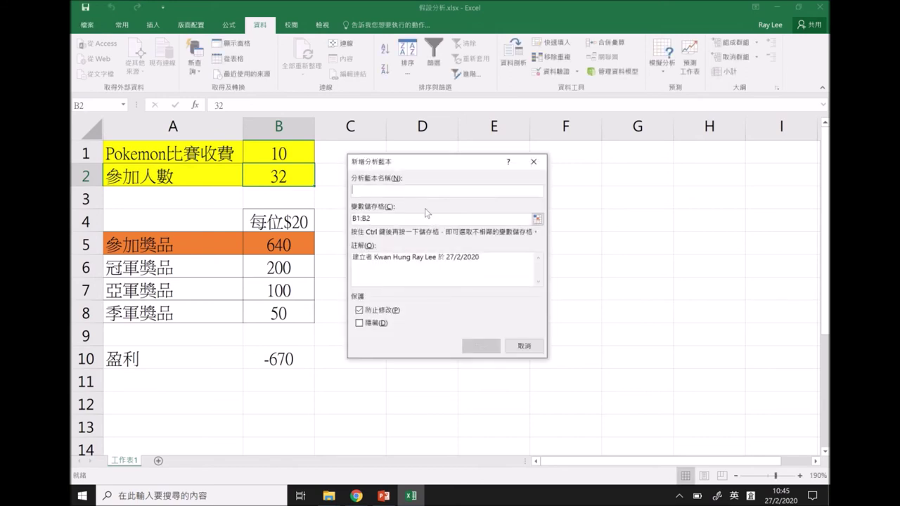
text(20)
key(BackSpace)
key(BackSpace)
text($20)
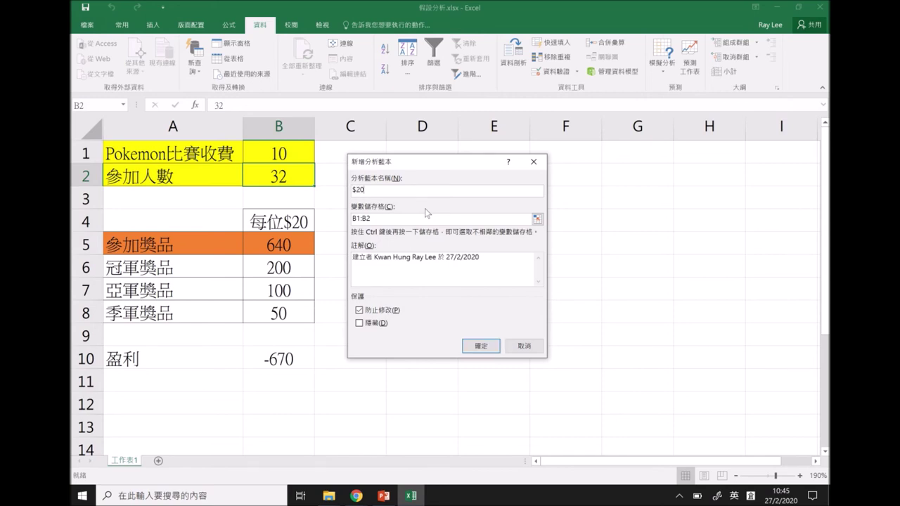
text(&32)
click(473, 345)
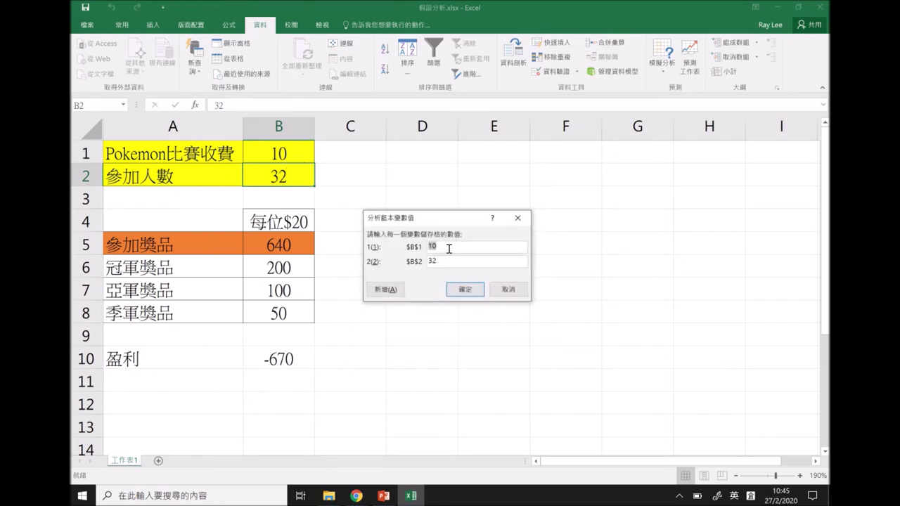
Set the "$20&32" scenario's fee value for B1 to 20, keep B2 at 32, and save it
click(449, 248)
key(BackSpace)
key(BackSpace)
text(20)
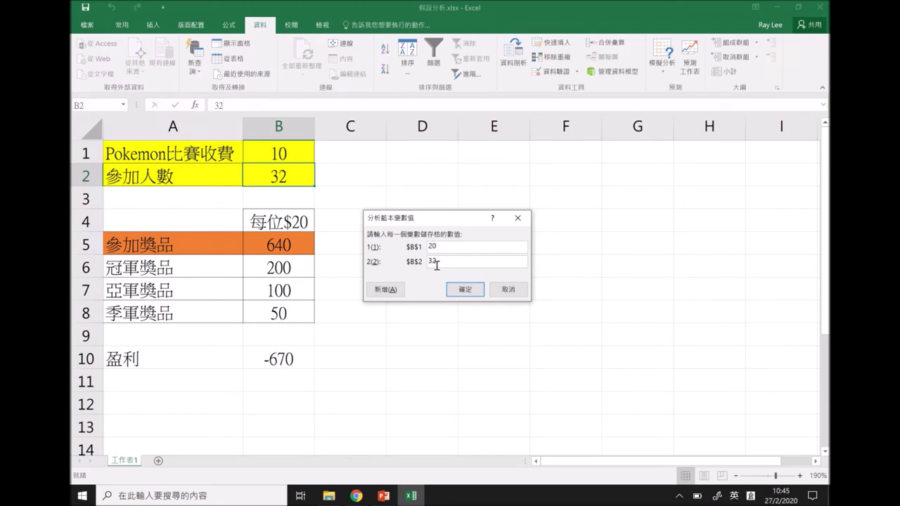
click(385, 289)
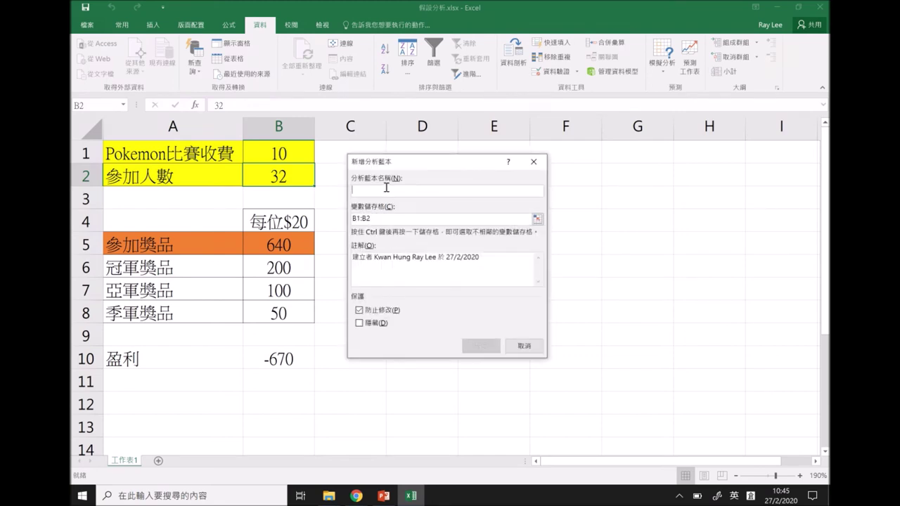
Add a scenario named "$50&32" for B1:B2 with a fee of 50 and 32 participants
text($50)
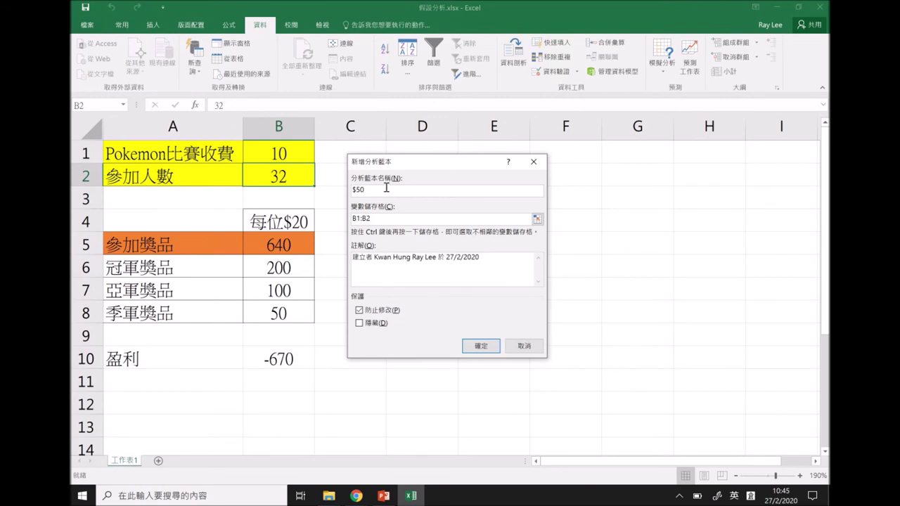
text(&32)
click(480, 345)
text(50)
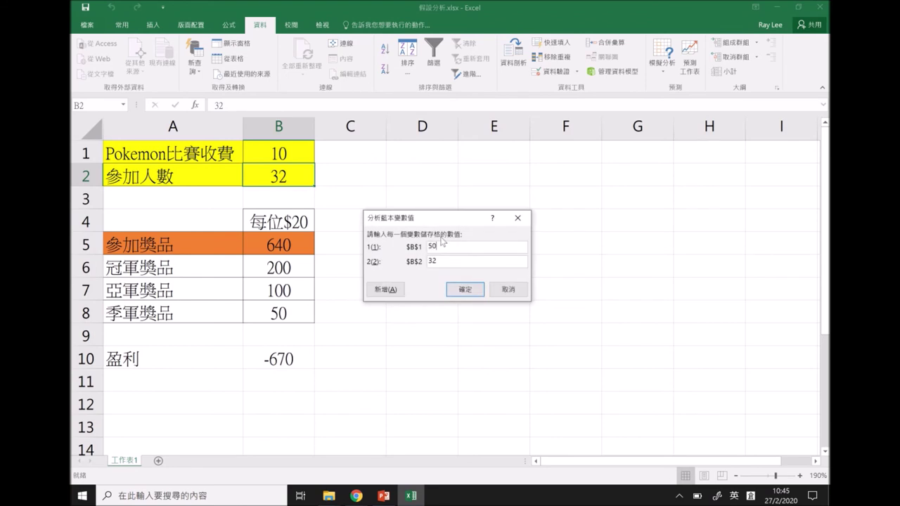
click(388, 289)
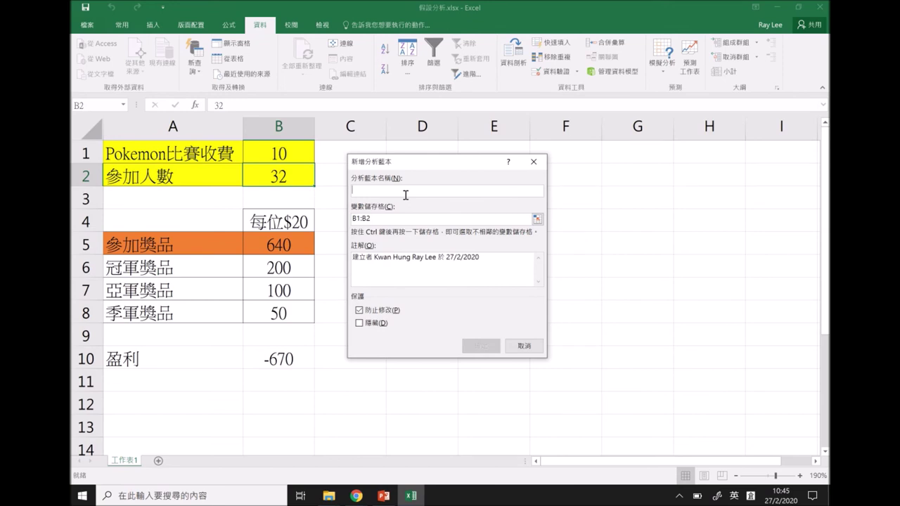
Add a scenario named "$30&64" for B1:B2 with a fee of 30 and 64 participants
text($30&64)
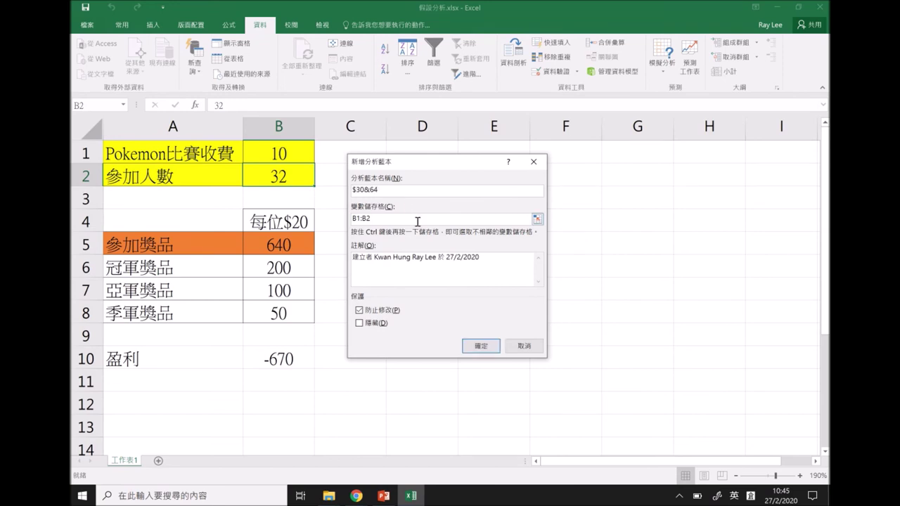
click(482, 345)
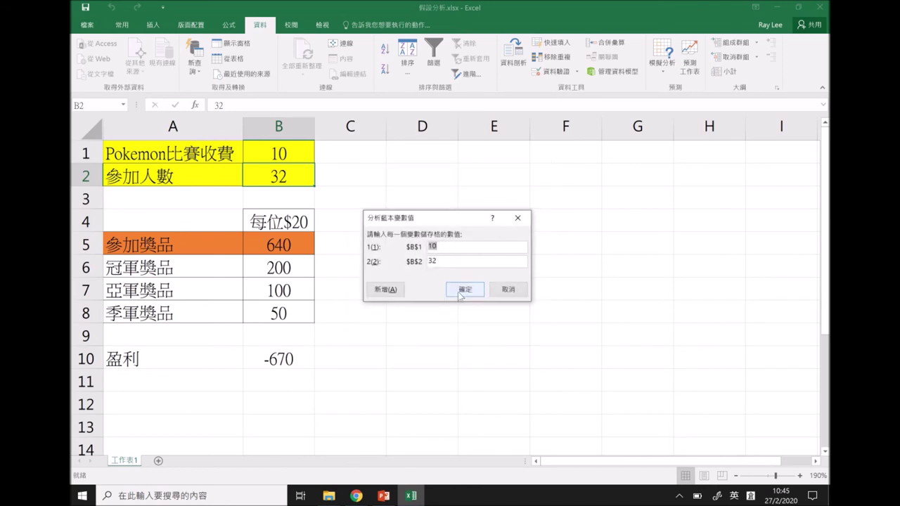
text(3)
key(Tab)
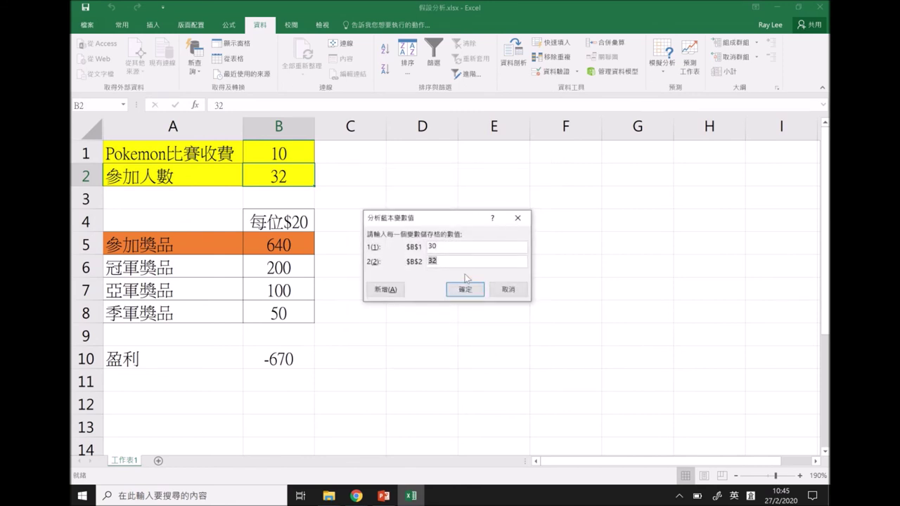
text(4)
key(BackSpace)
key(BackSpace)
text(64)
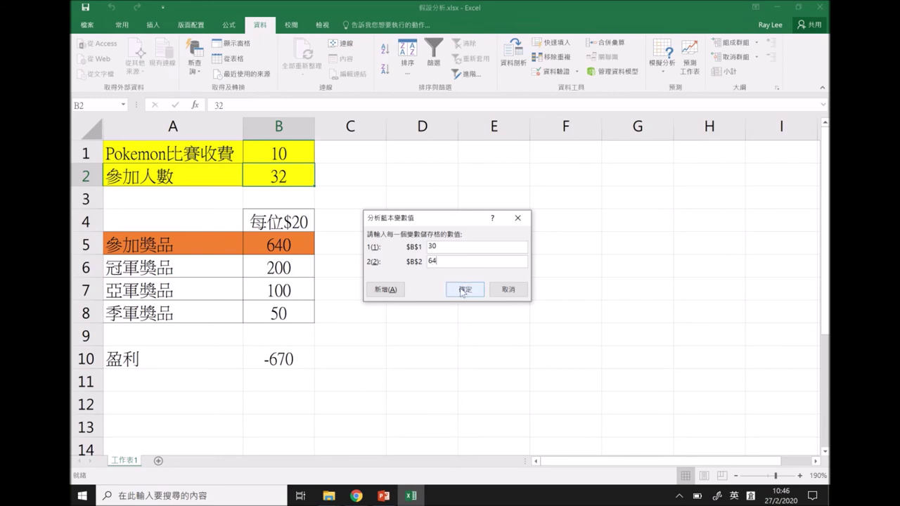
click(462, 291)
Show the saved scenarios in the worksheet one after another to compare their profits, ending with "$30&64"
click(394, 181)
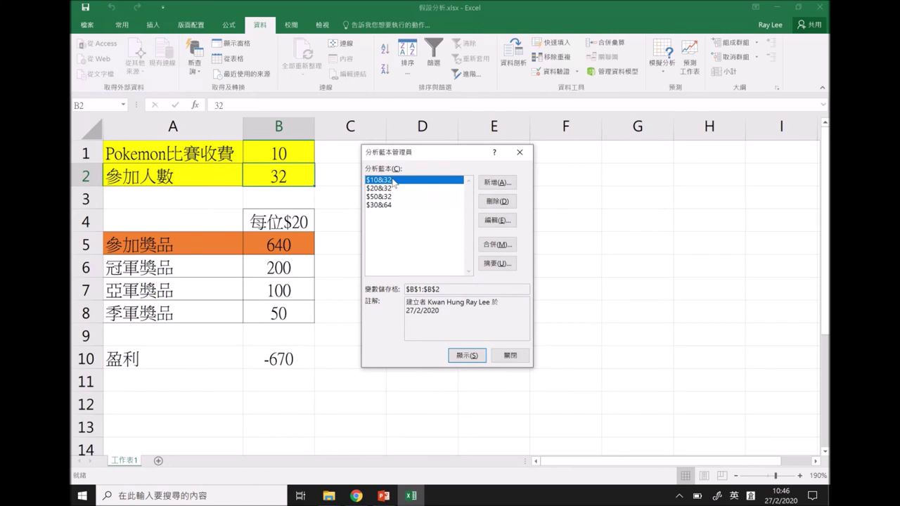
key(Down)
key(Down)
key(Down)
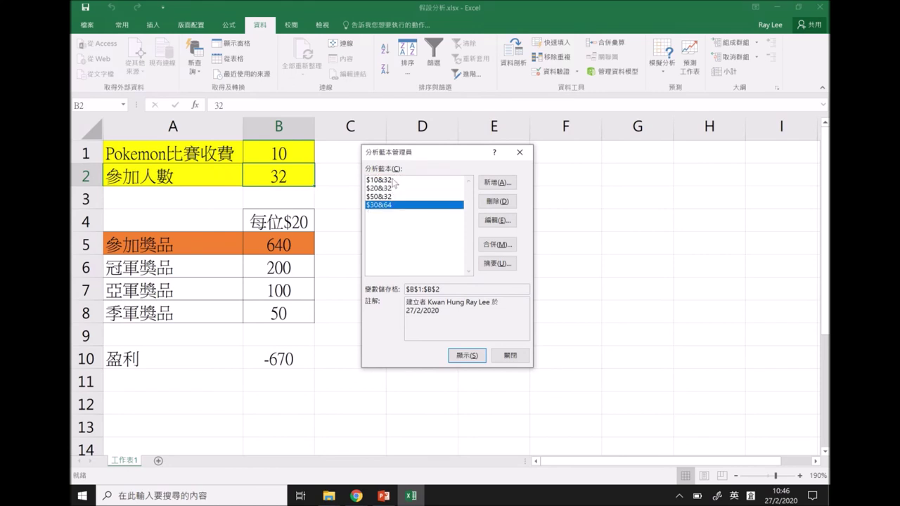
click(394, 181)
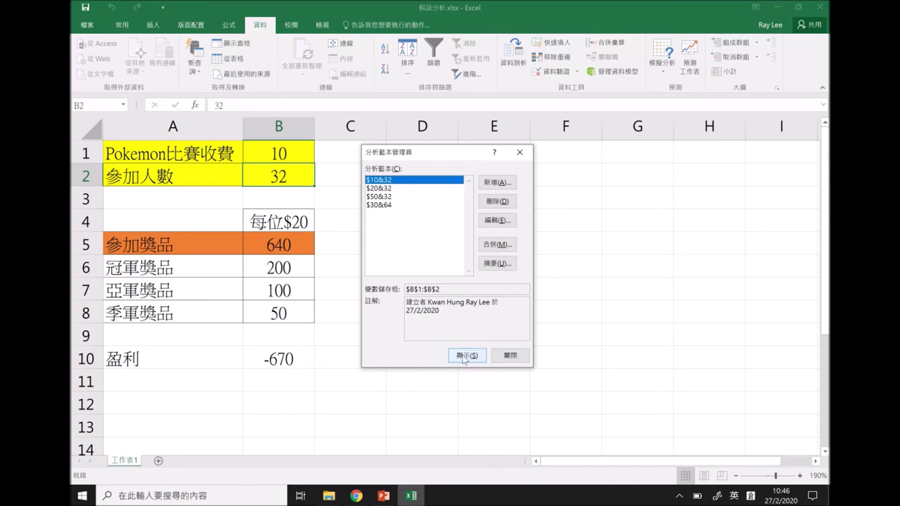
click(396, 188)
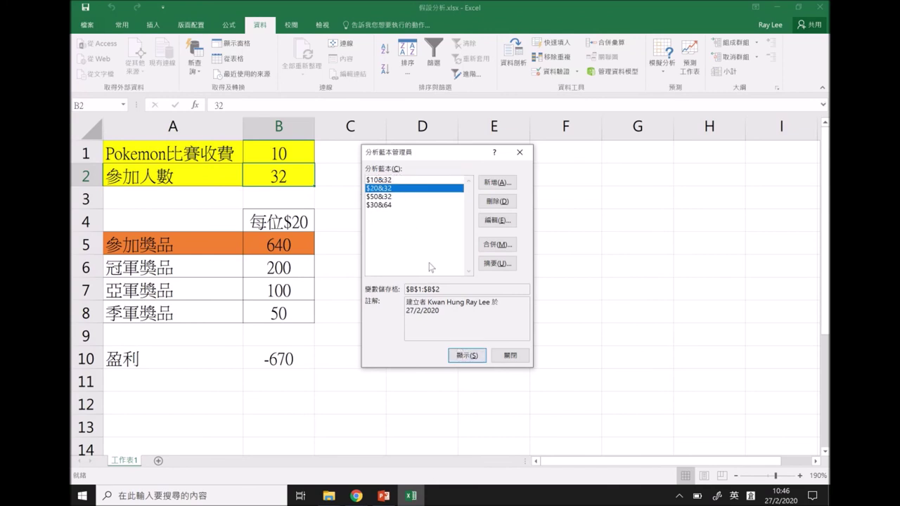
click(461, 355)
click(411, 201)
click(462, 356)
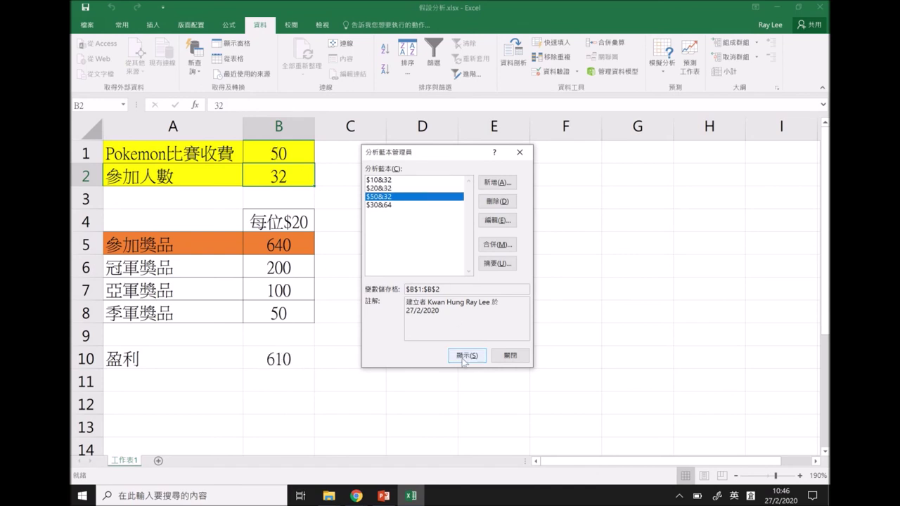
click(395, 204)
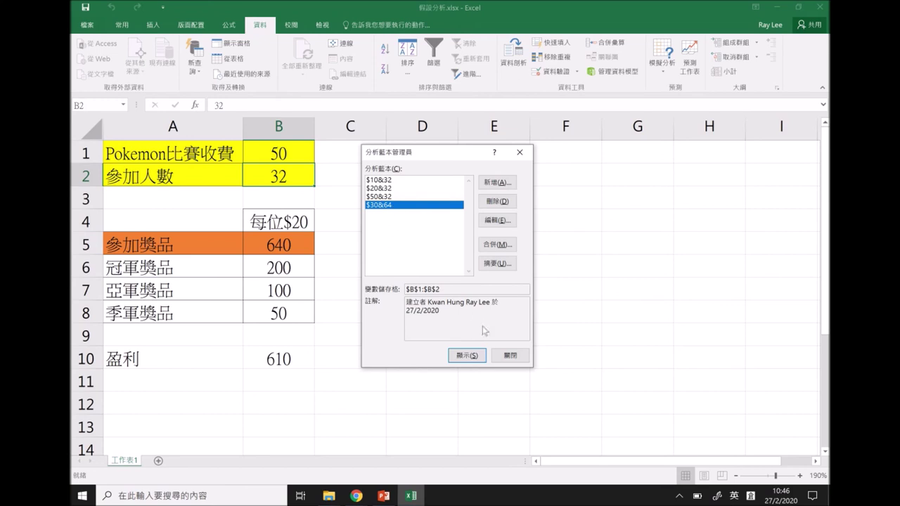
click(474, 357)
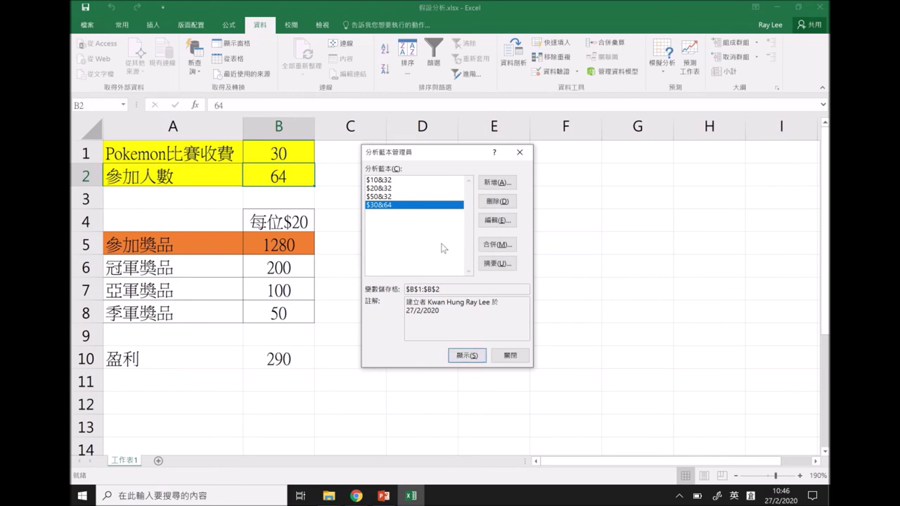
Create a scenario summary report with the profit cell B10 as the result cell
click(497, 263)
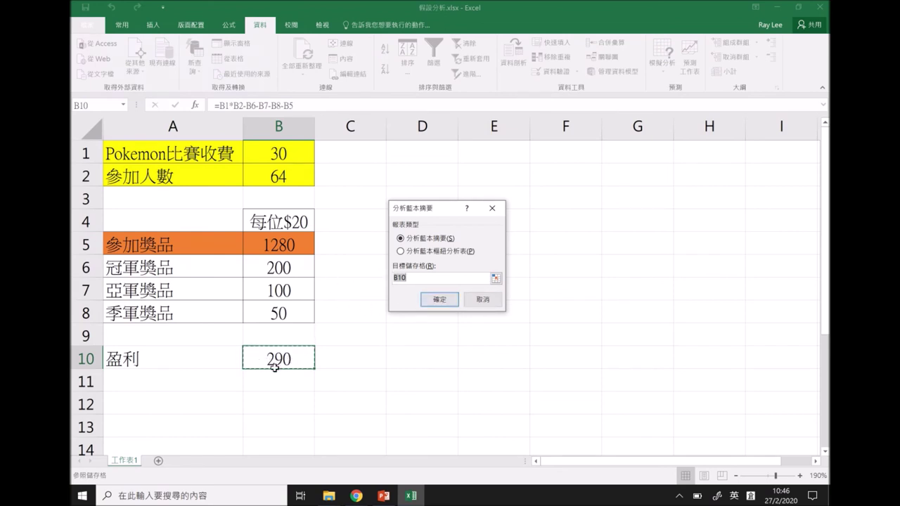
click(439, 300)
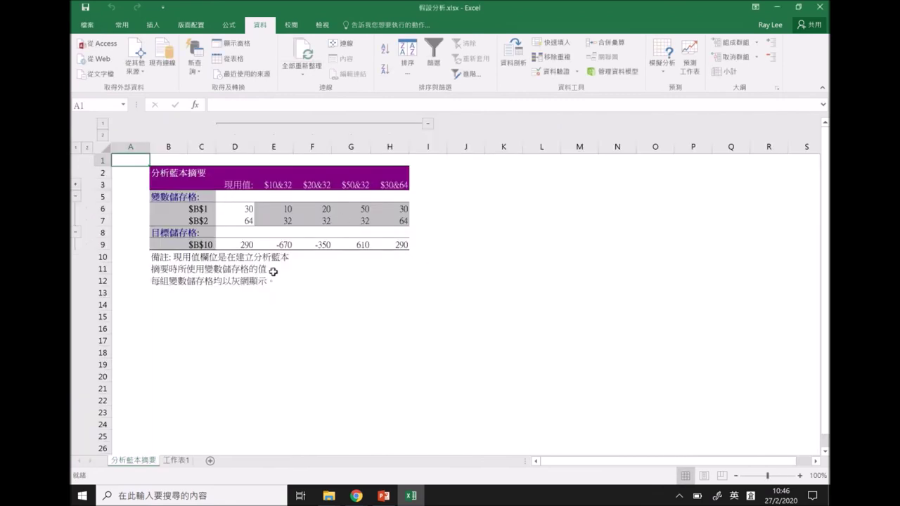
Examine the fee, participant and profit values of the current values and scenarios in the summary, and return to 工作表1
click(247, 210)
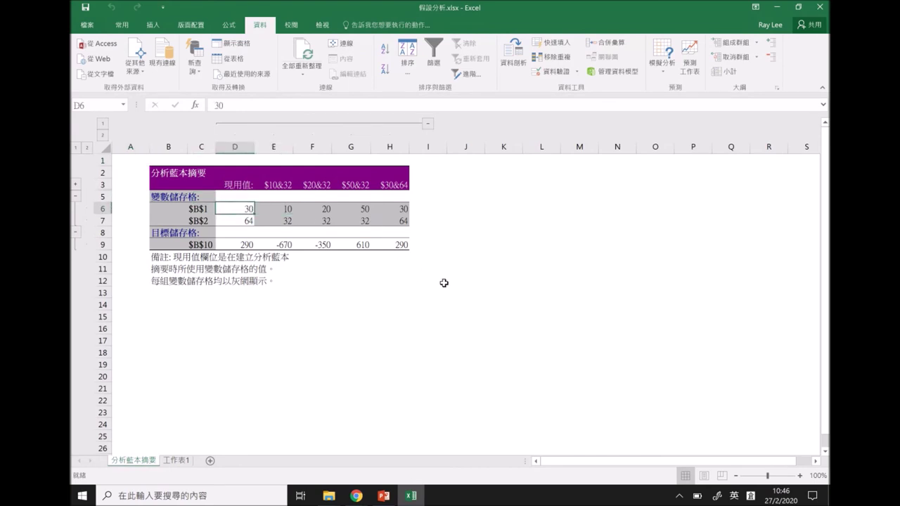
key(Down)
key(Down)
key(Down)
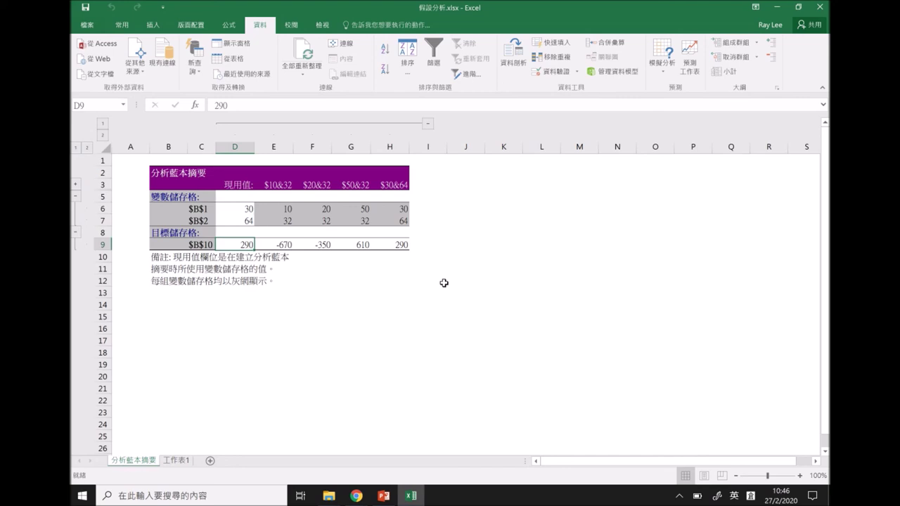
key(Right)
key(Up)
key(Up)
key(Up)
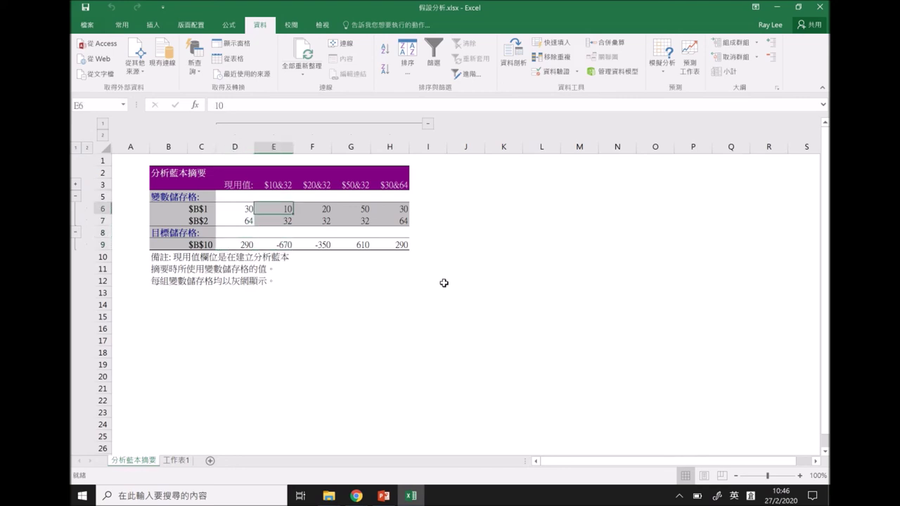
key(Down)
key(Down)
key(Down)
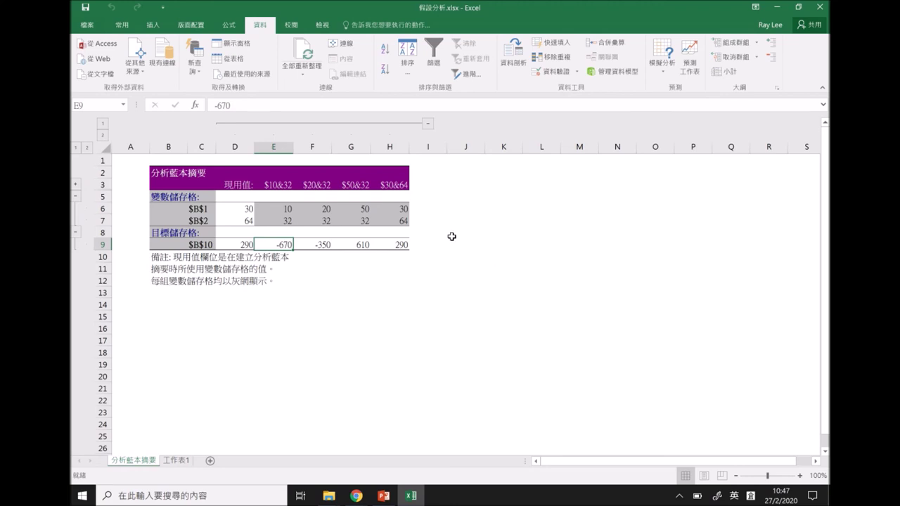
click(240, 211)
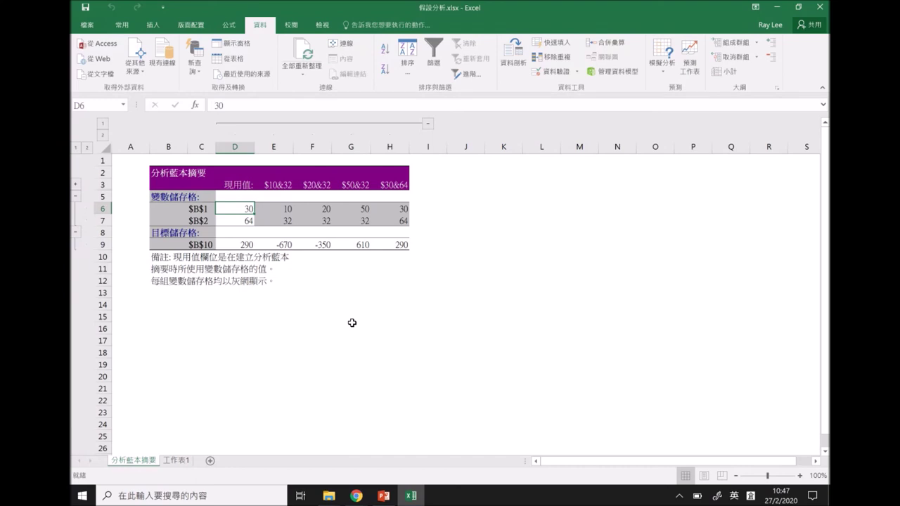
click(180, 462)
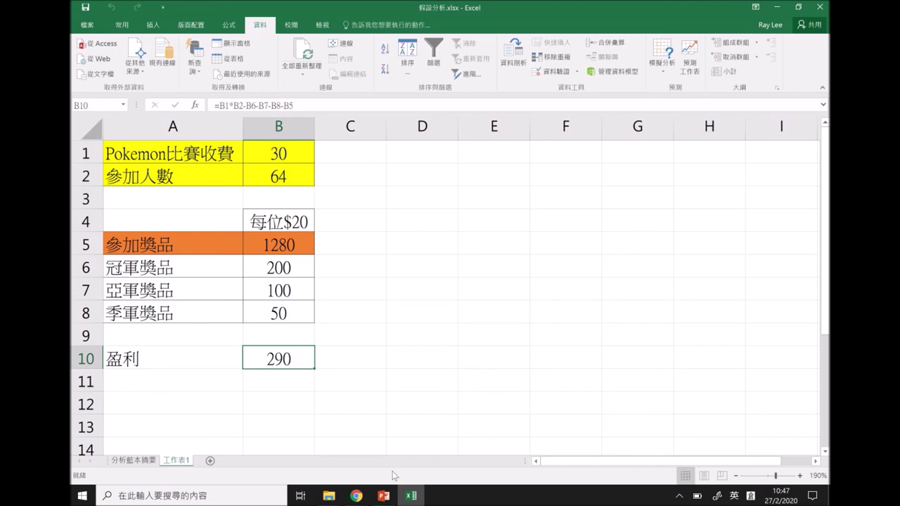
mouse_move(384, 496)
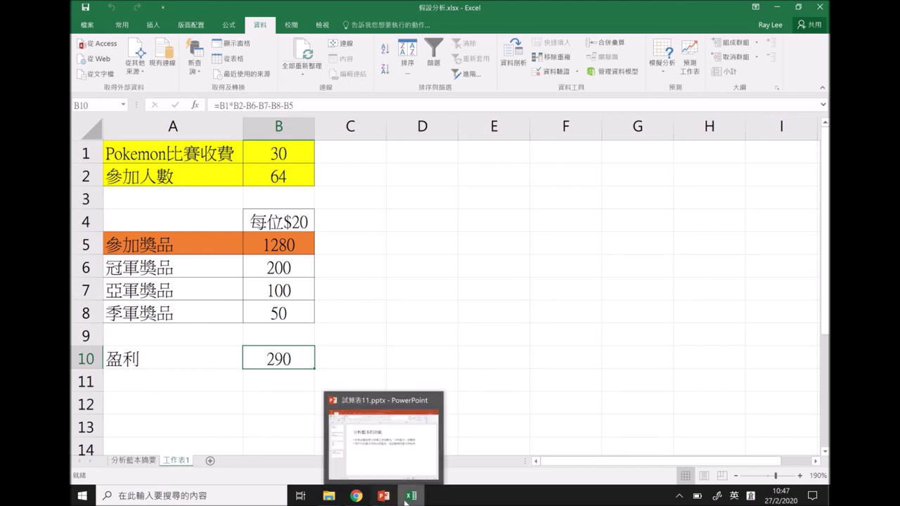
click(366, 498)
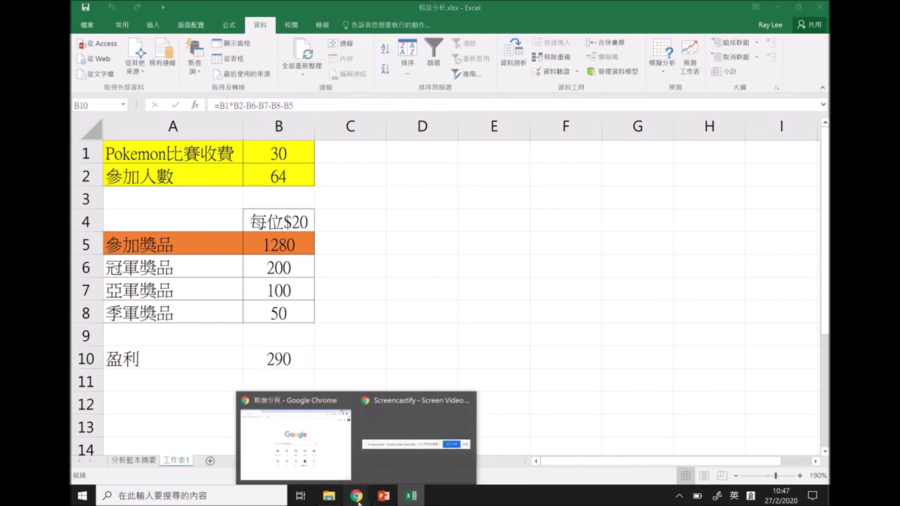
click(421, 456)
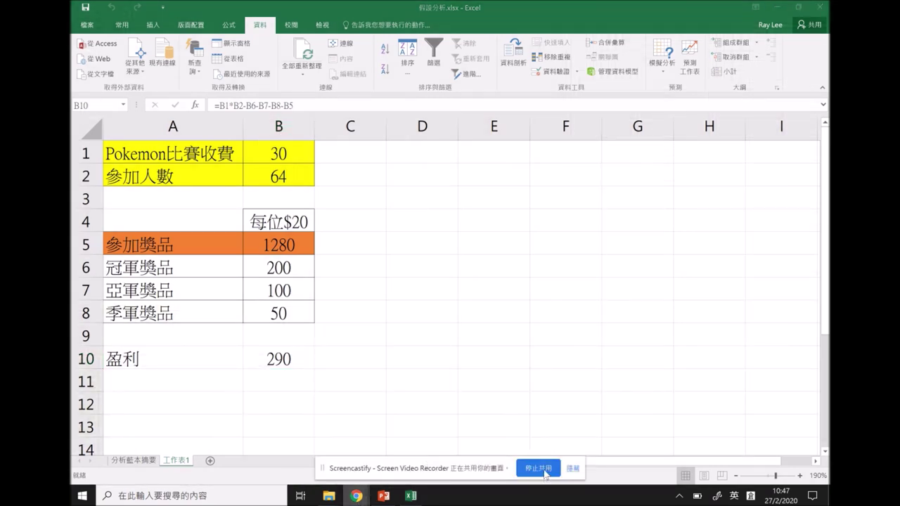